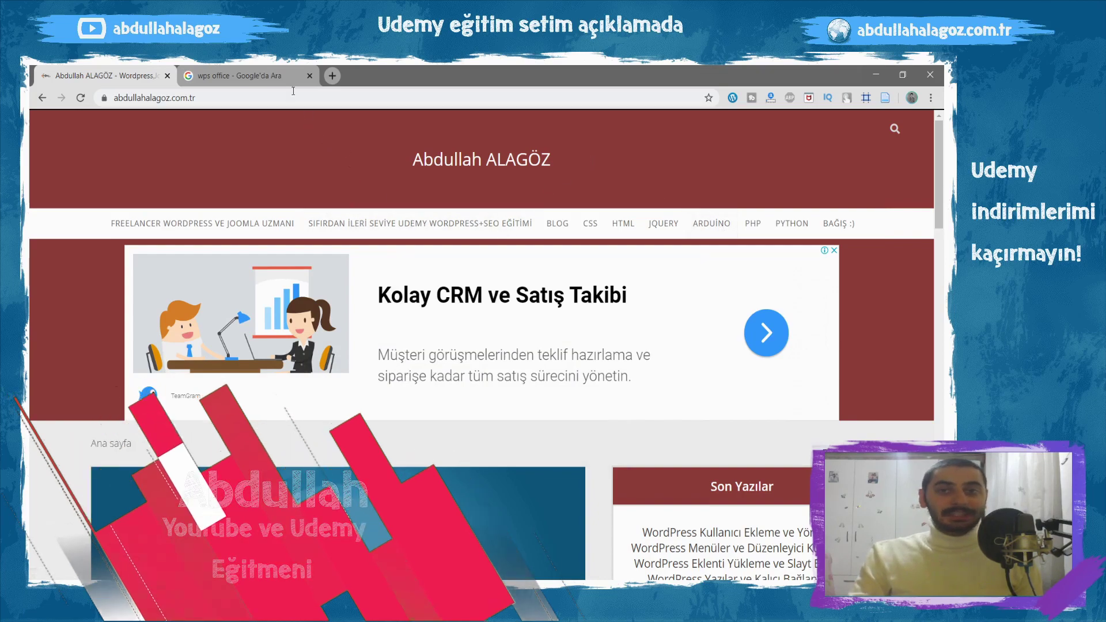
# Switch to the 'wps office' Google results and open the official wps.com site.
pyautogui.click(271, 76)
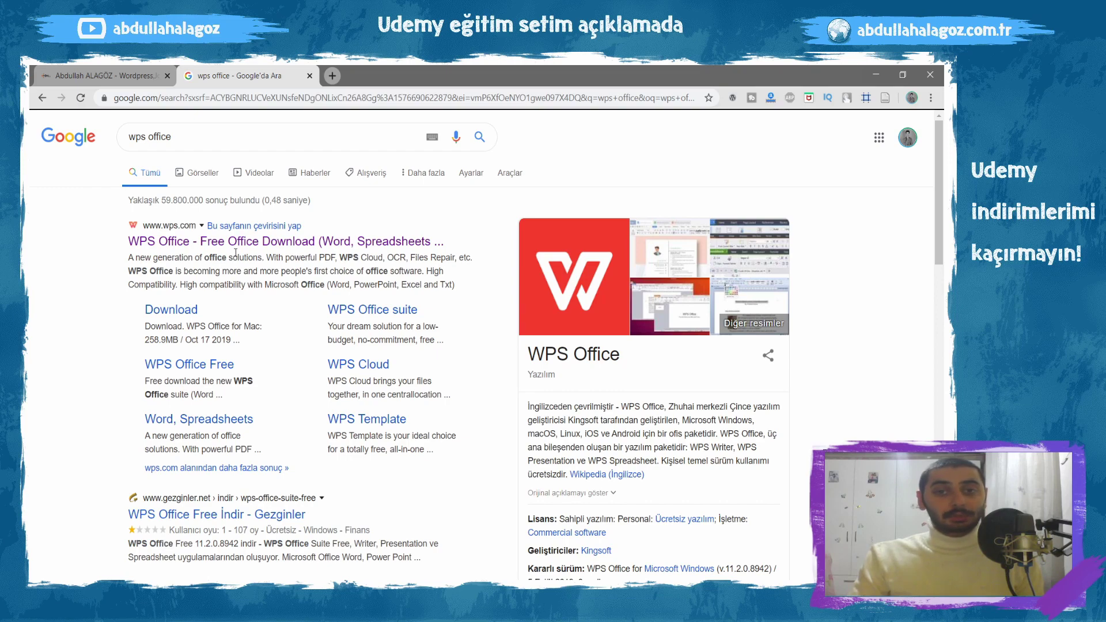
pyautogui.click(165, 253)
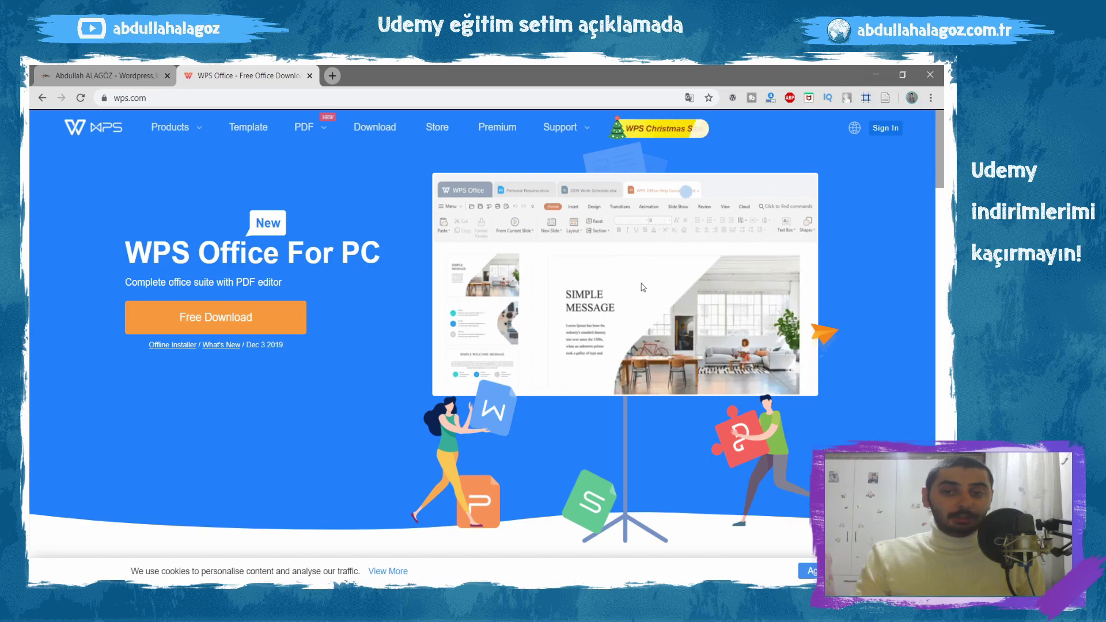
# Download the WPS Office for PC installer wps_office_inst.exe and open it.
pyautogui.scroll(-1, 463, 314)
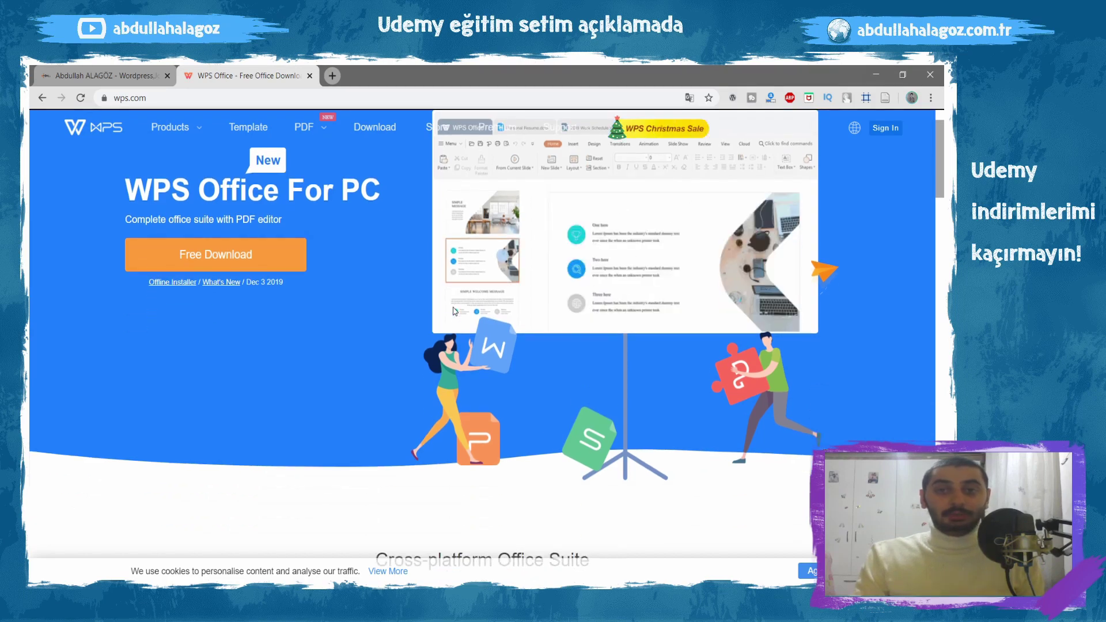
pyautogui.scroll(1, 455, 305)
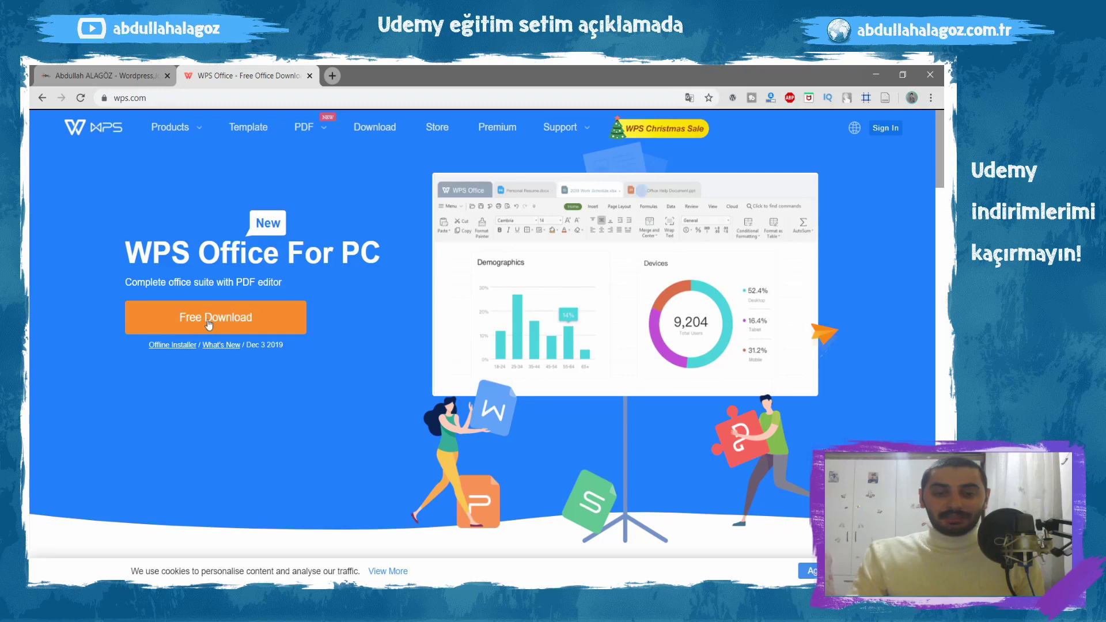
pyautogui.click(233, 318)
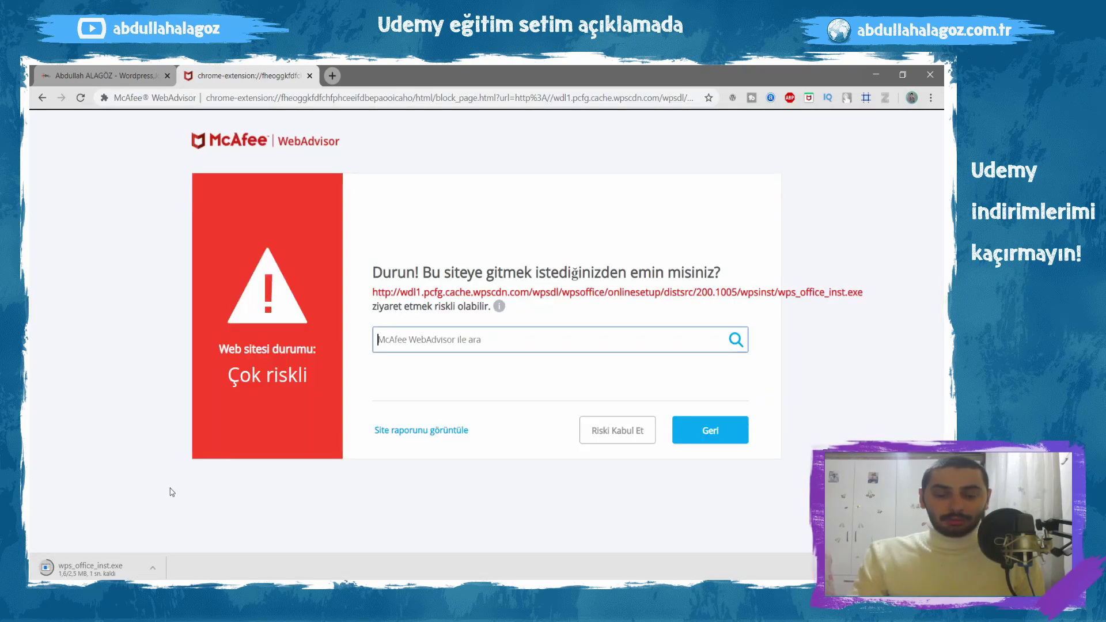
pyautogui.click(122, 565)
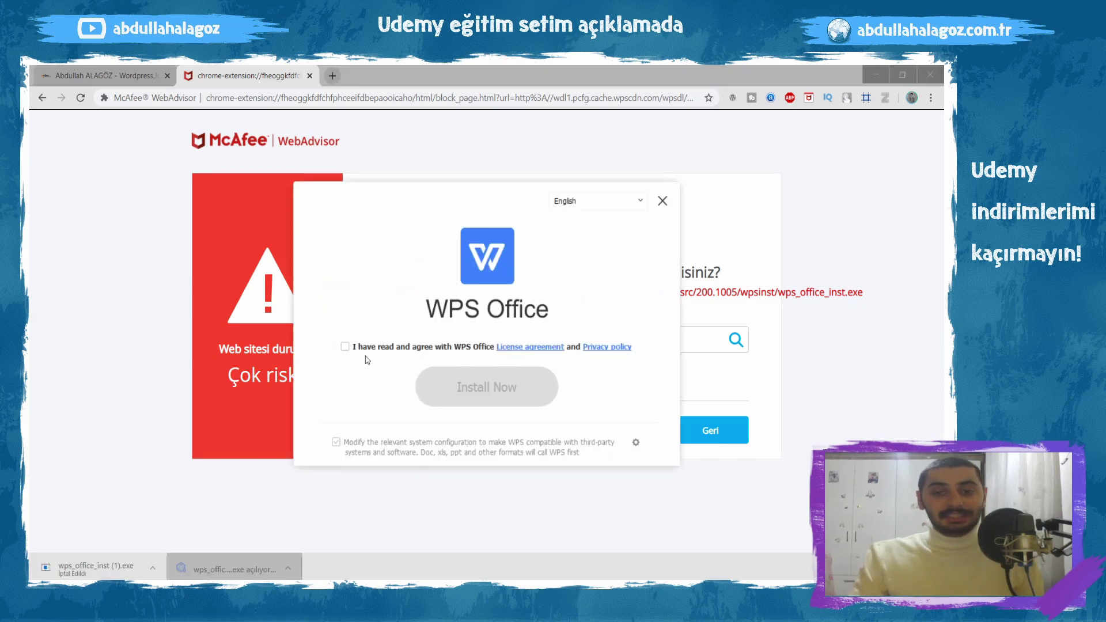
# Agree to the WPS Office license terms and accept the McAfee risk warning to install.
pyautogui.click(362, 348)
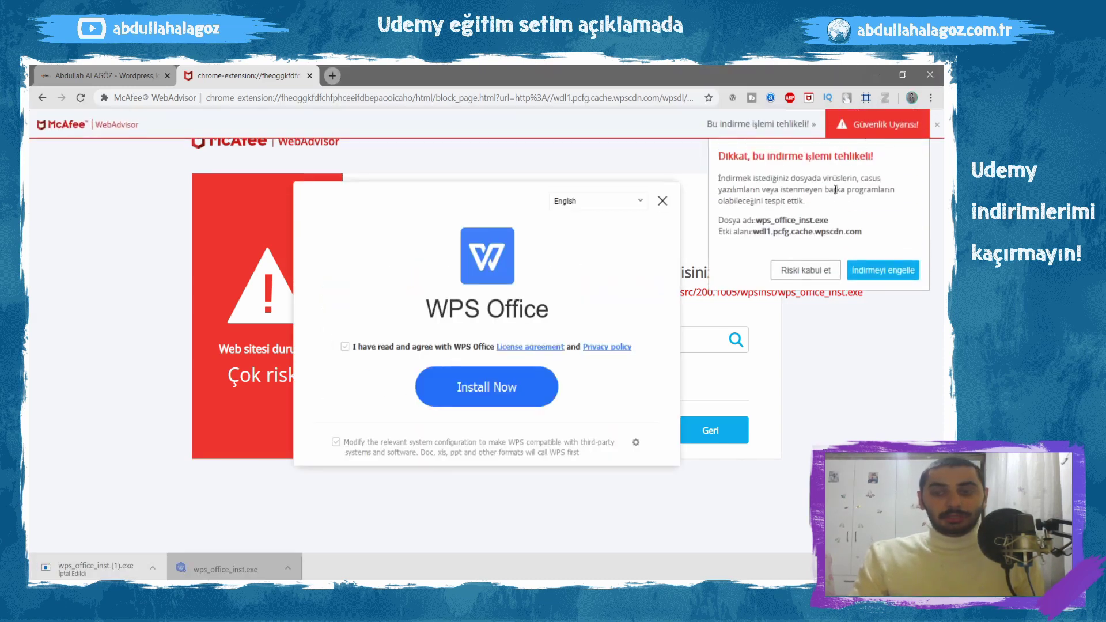
pyautogui.click(802, 273)
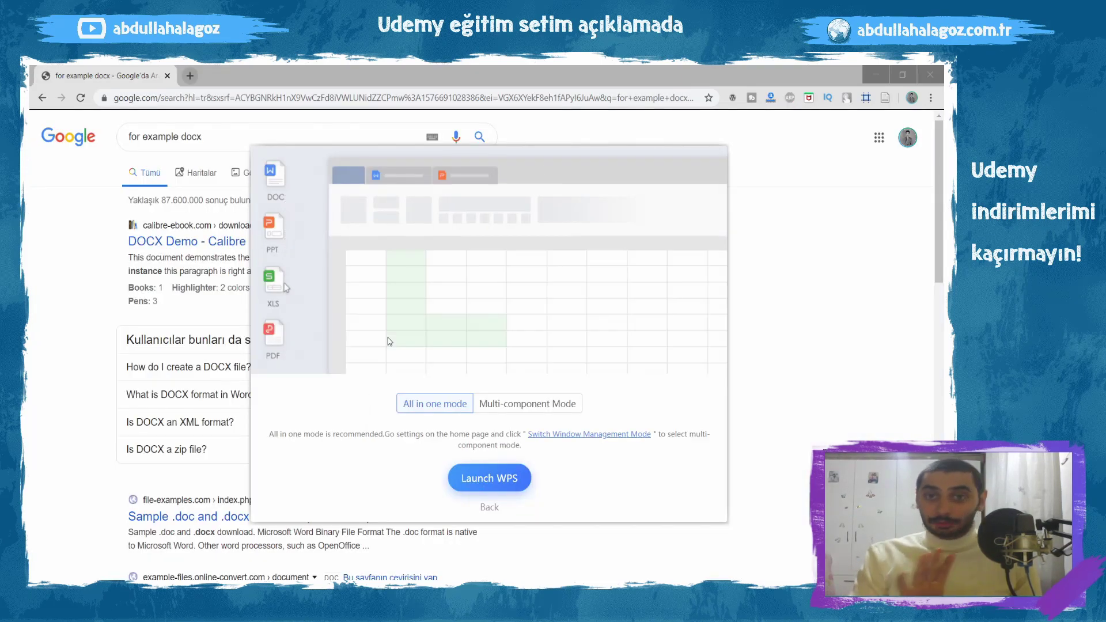
# Launch WPS in All in one mode, then download and open the calibre demo (1).docx.
pyautogui.click(506, 482)
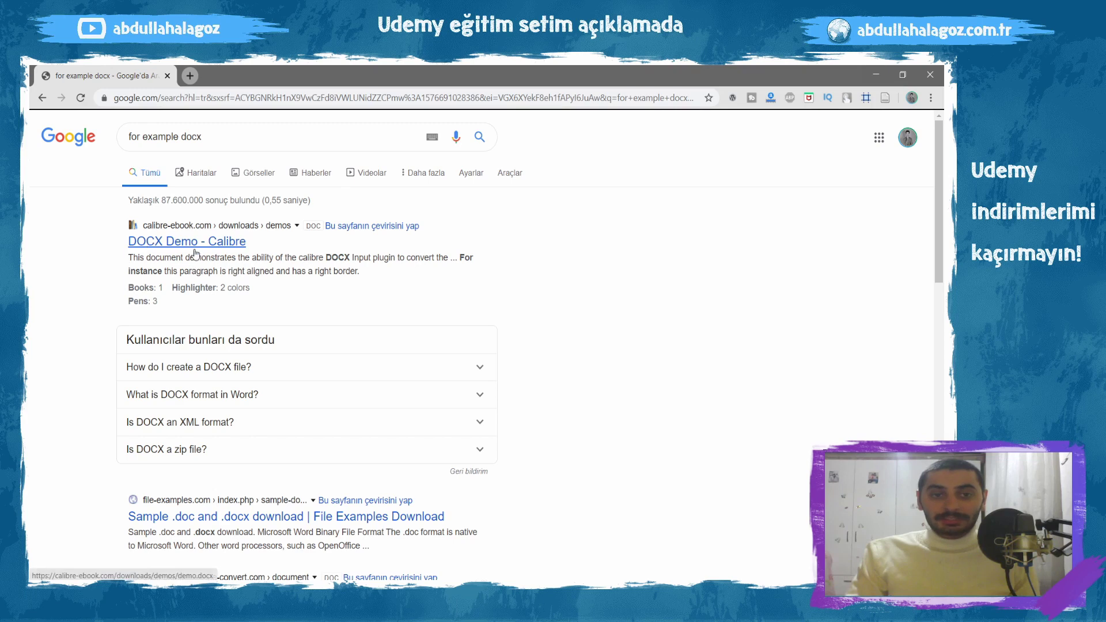
pyautogui.click(212, 247)
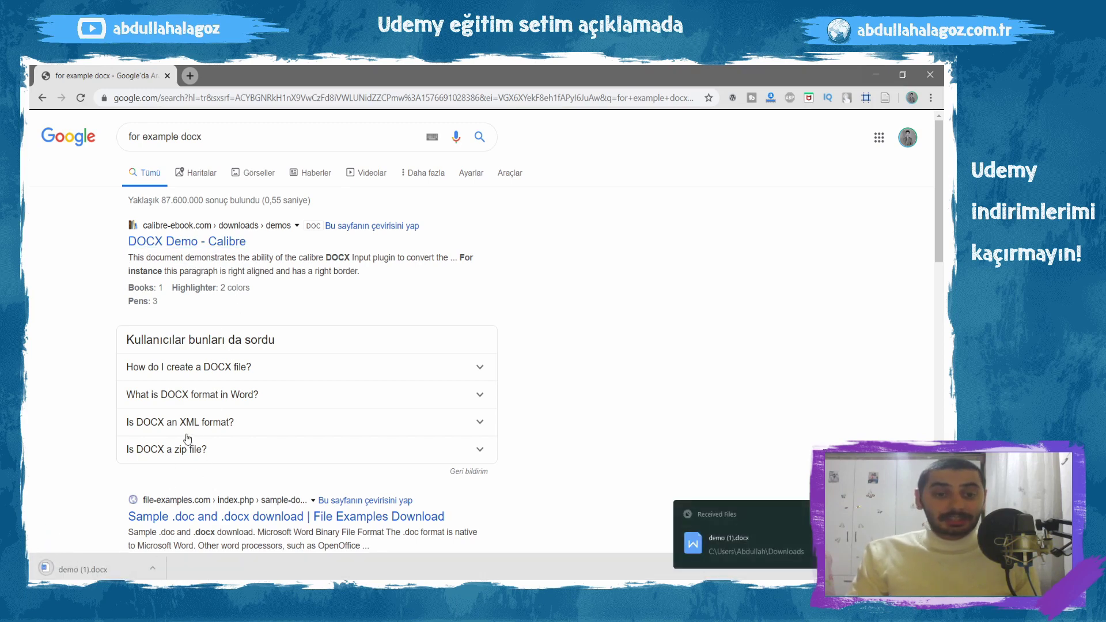
pyautogui.click(90, 565)
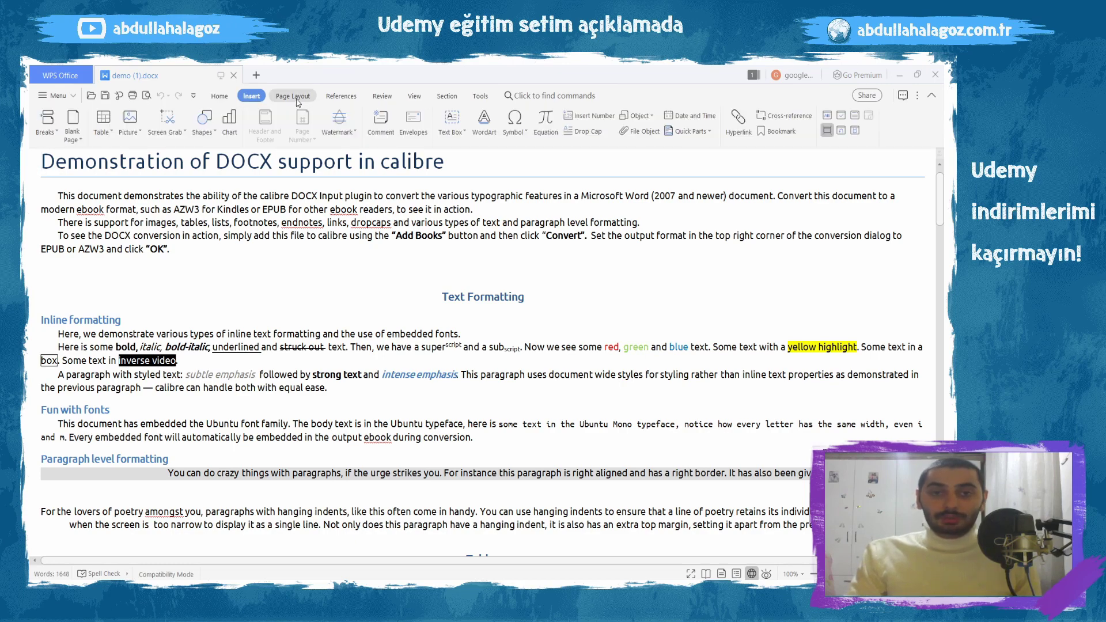
# Show the Home ribbon and scroll down the demo document to its Tables section.
pyautogui.scroll(-1, 339, 95)
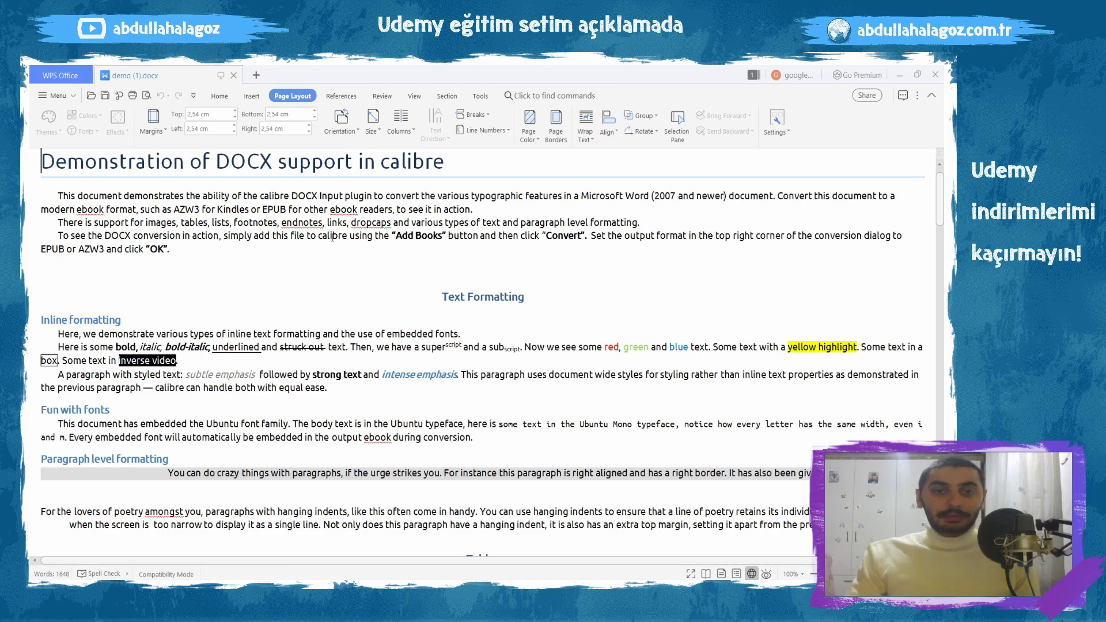
pyautogui.click(221, 97)
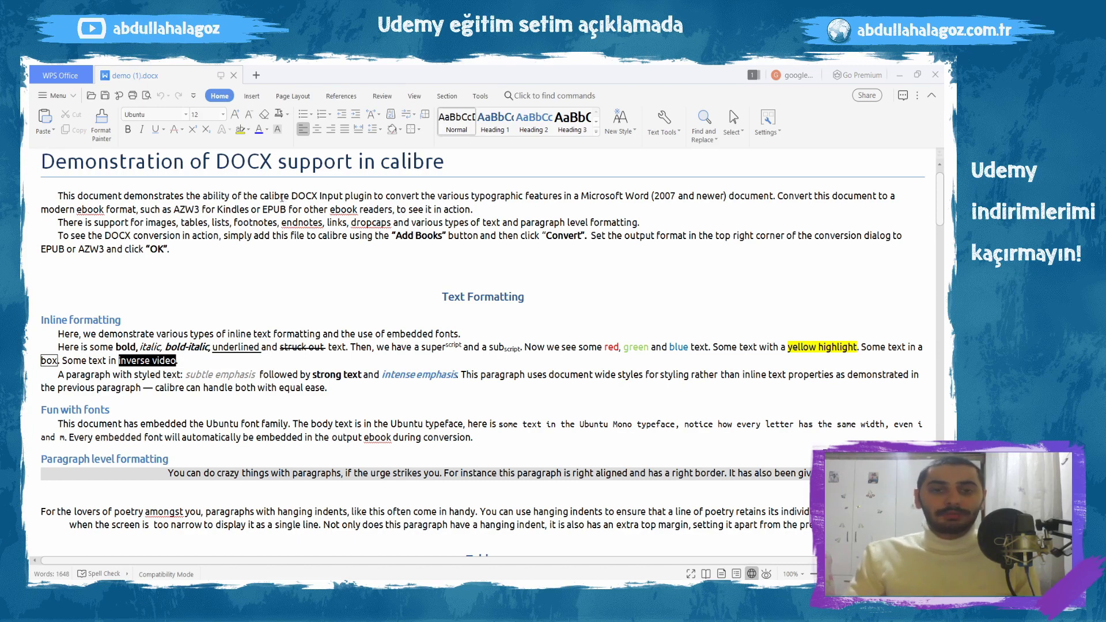
pyautogui.scroll(-3, 300, 211)
pyautogui.scroll(-1, 313, 222)
pyautogui.scroll(-2, 317, 242)
pyautogui.scroll(-3, 319, 259)
pyautogui.scroll(-1, 324, 276)
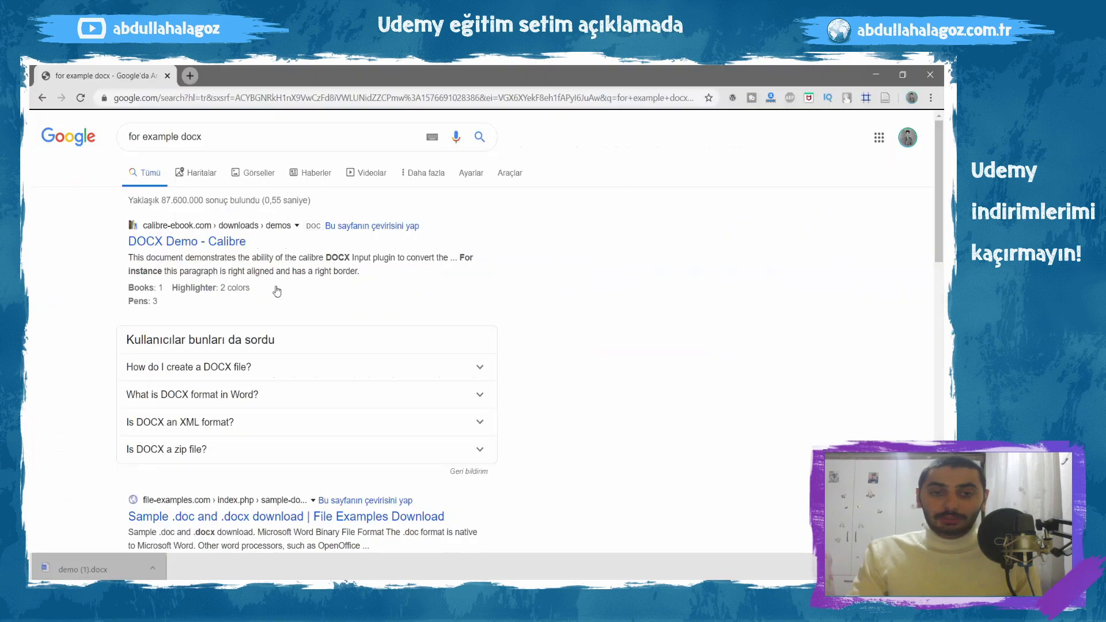
# Search Google for 'open office', visit the Turkish openoffice.org site, then go back.
pyautogui.tripleClick(214, 140)
pyautogui.write('open office')
pyautogui.press('Return')
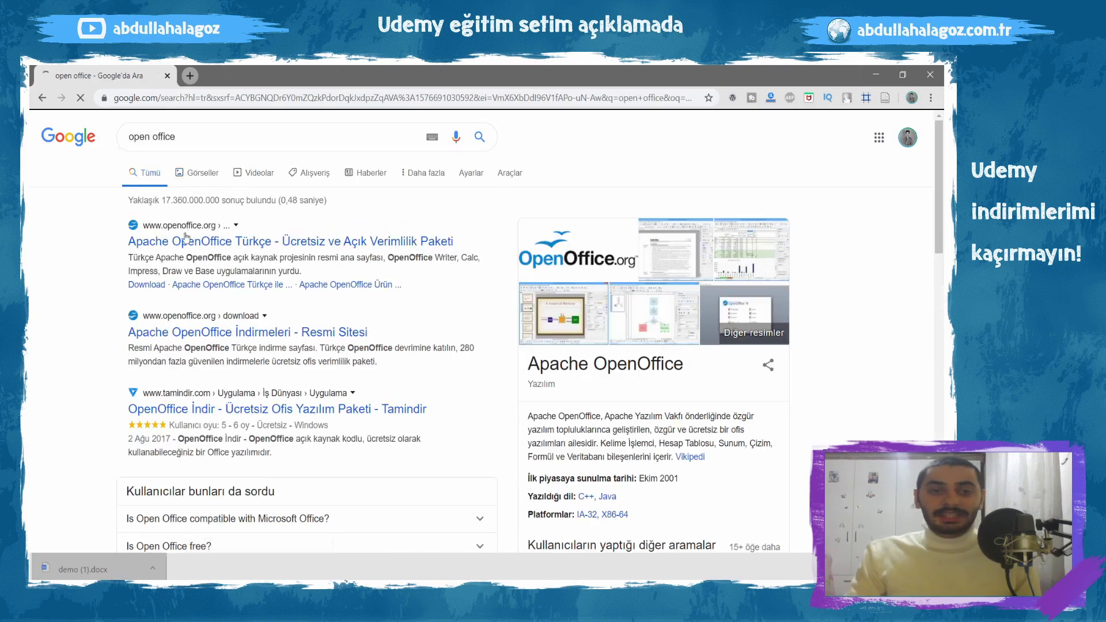
pyautogui.click(190, 245)
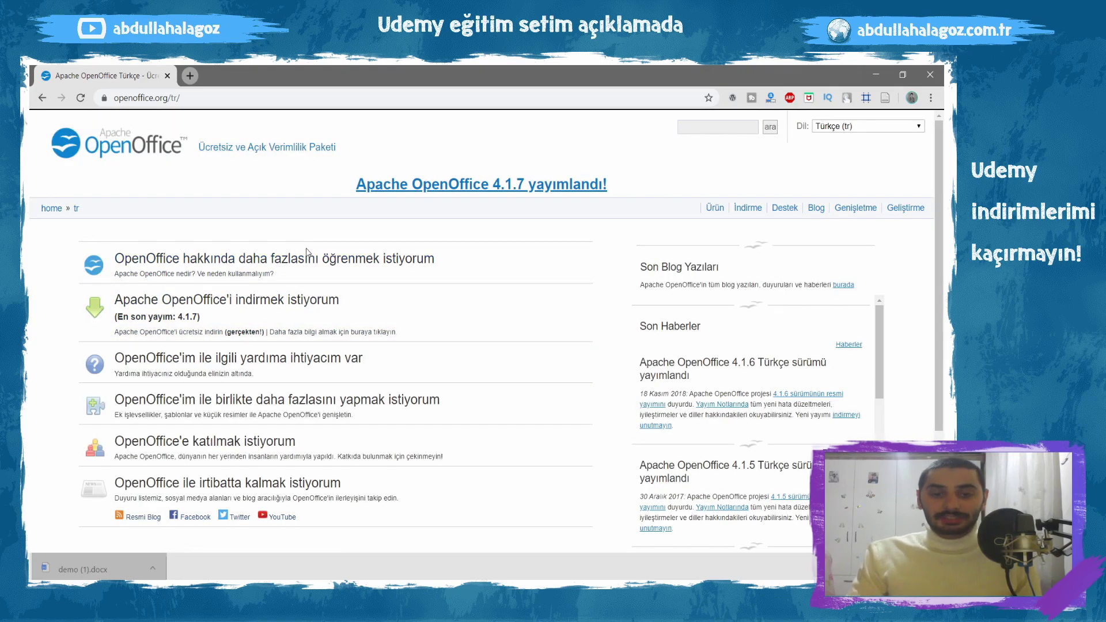
pyautogui.hotkey('alt', 'Left')
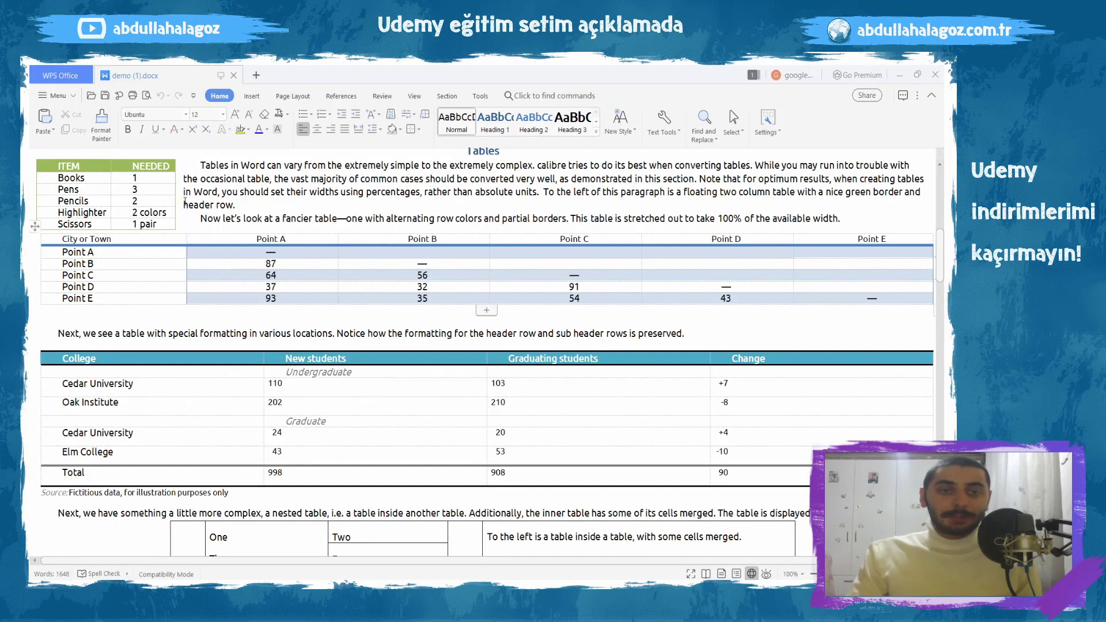
# Look over the Page Layout and Home tabs, close demo (1).docx, and show Presentation templates.
pyautogui.click(284, 98)
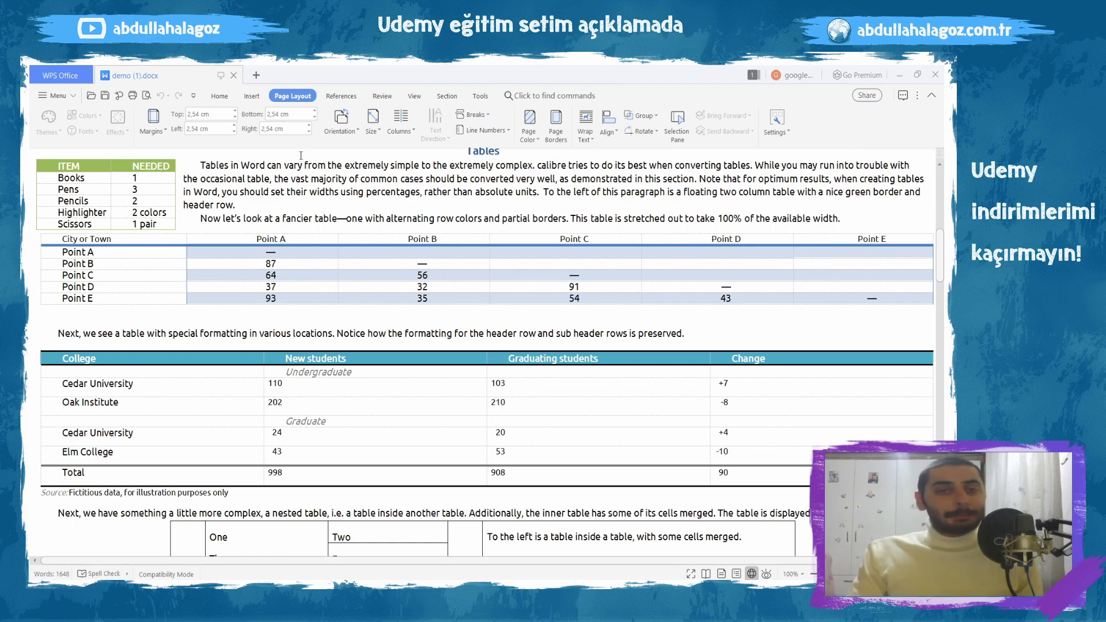
pyautogui.click(213, 99)
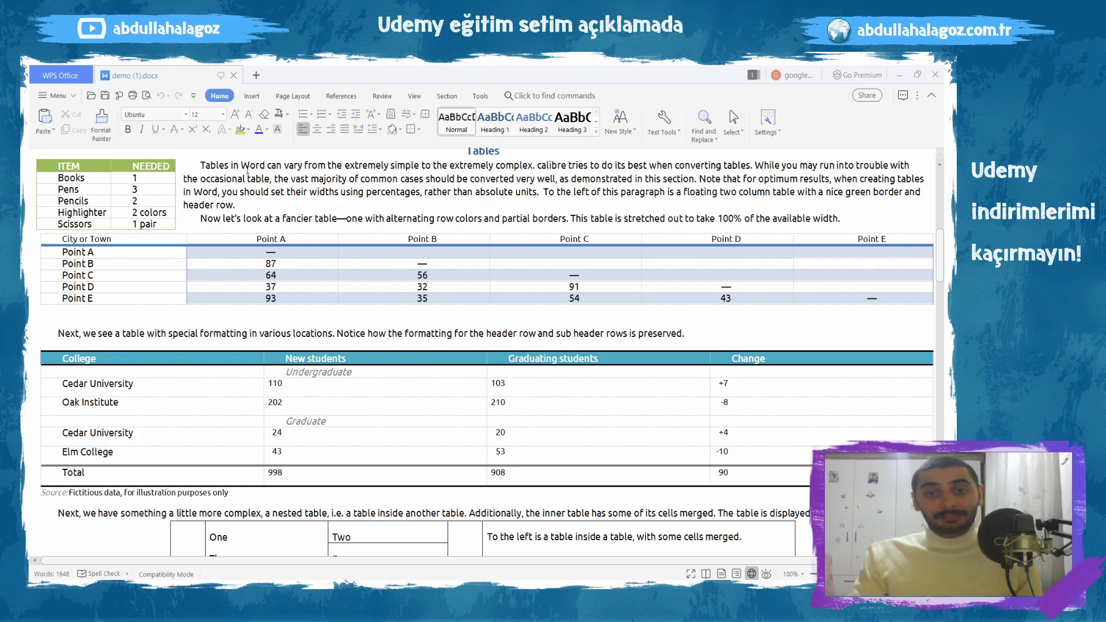
pyautogui.scroll(-8, 247, 170)
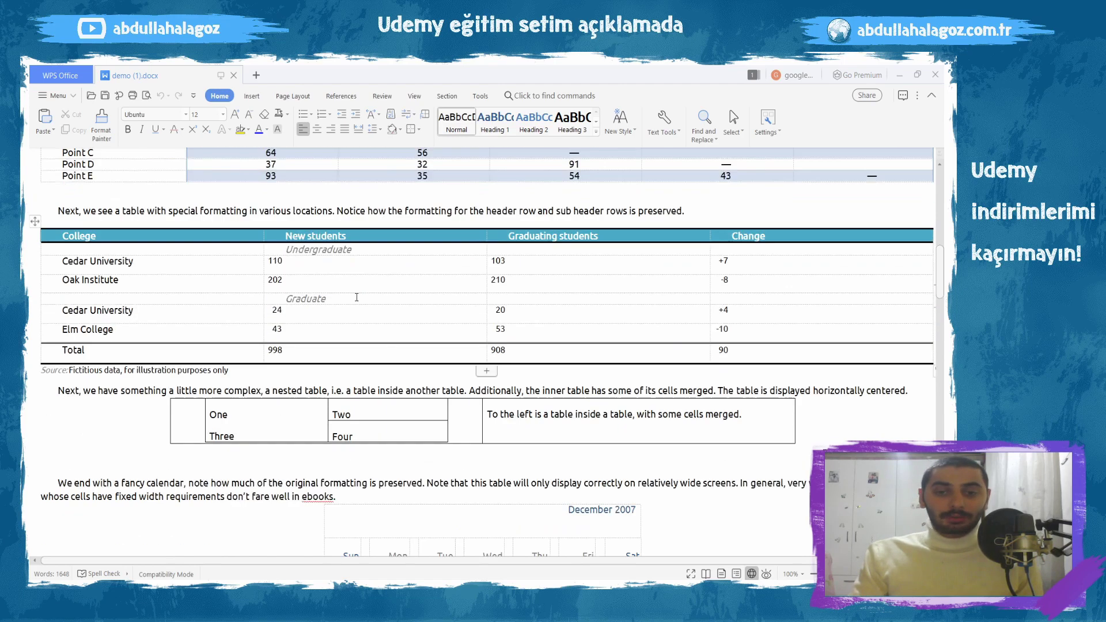
pyautogui.scroll(2, 248, 170)
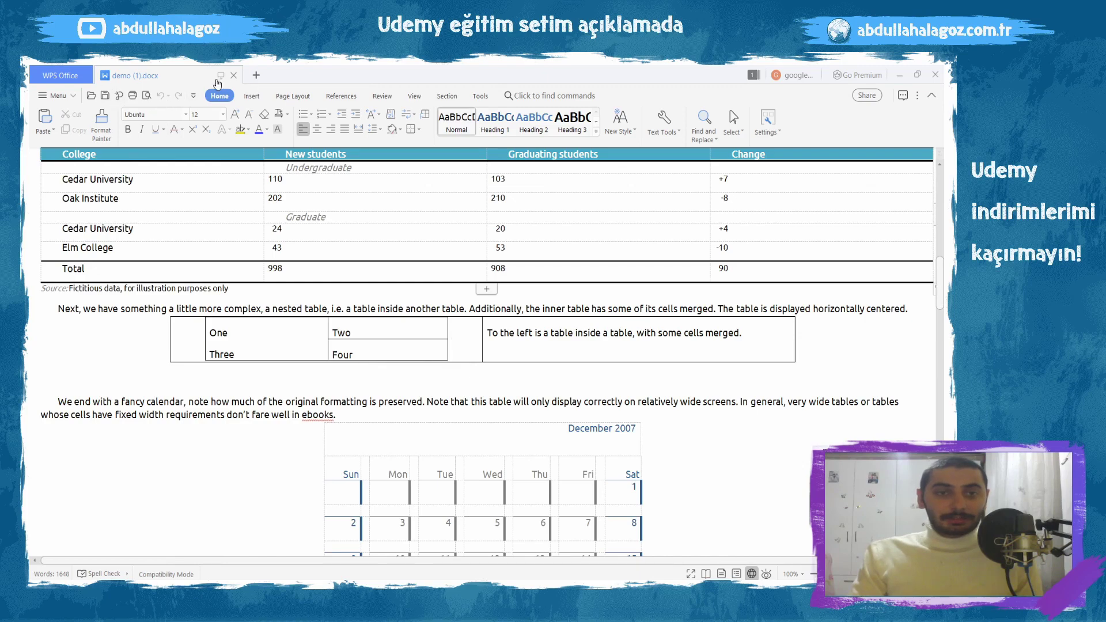
pyautogui.click(233, 75)
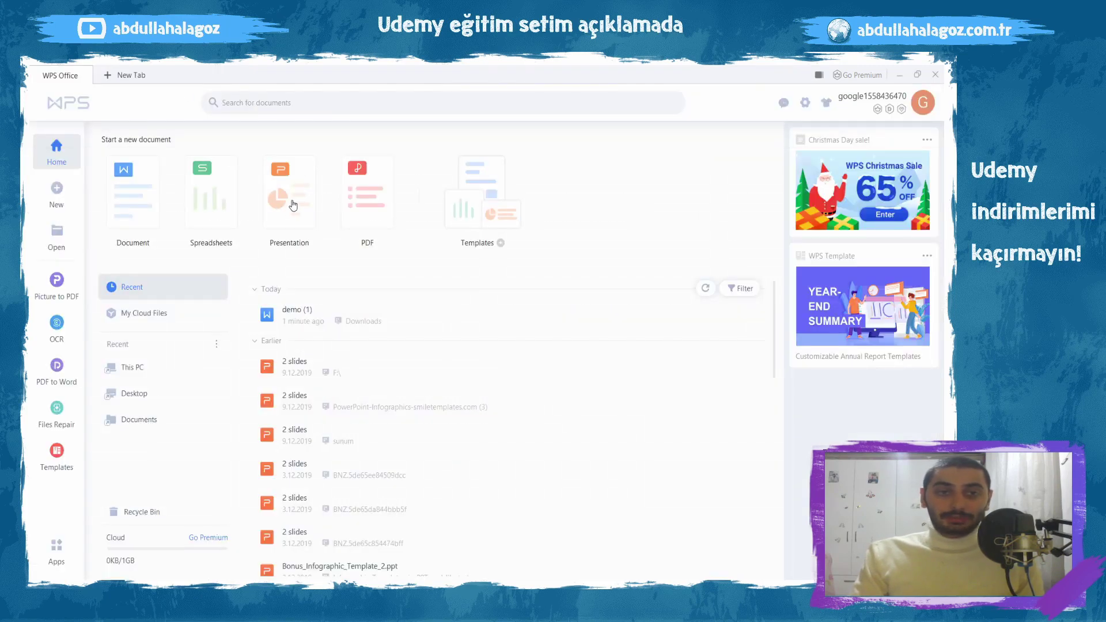
pyautogui.click(293, 205)
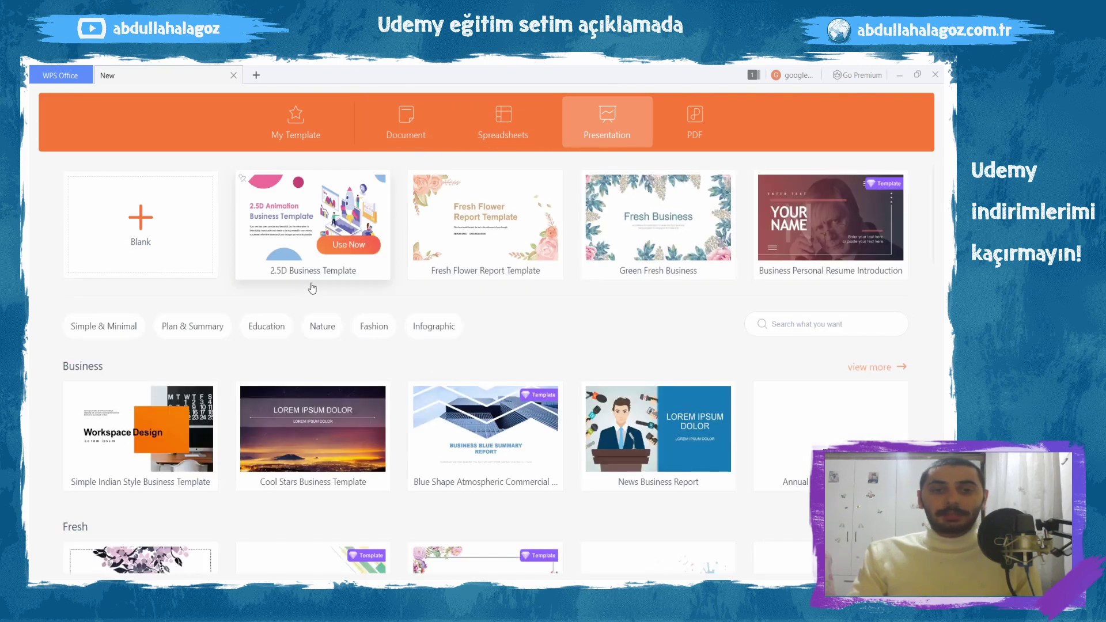
# Create a presentation from the Nordic Fresh and Simple Template, then select Chrome's address bar.
pyautogui.scroll(-2, 435, 340)
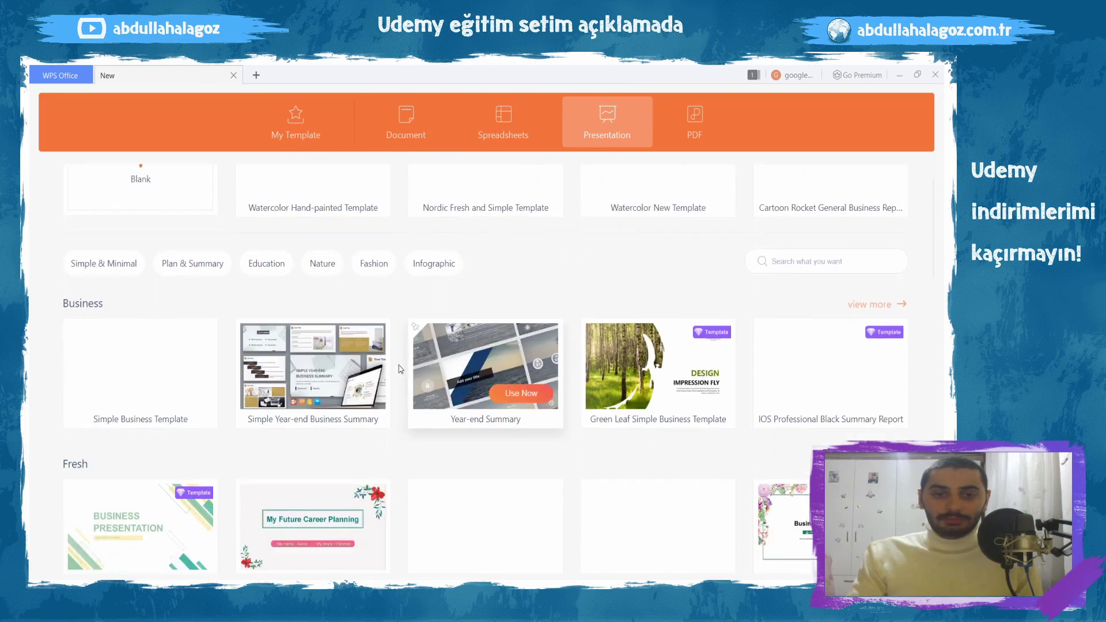
pyautogui.scroll(2, 537, 343)
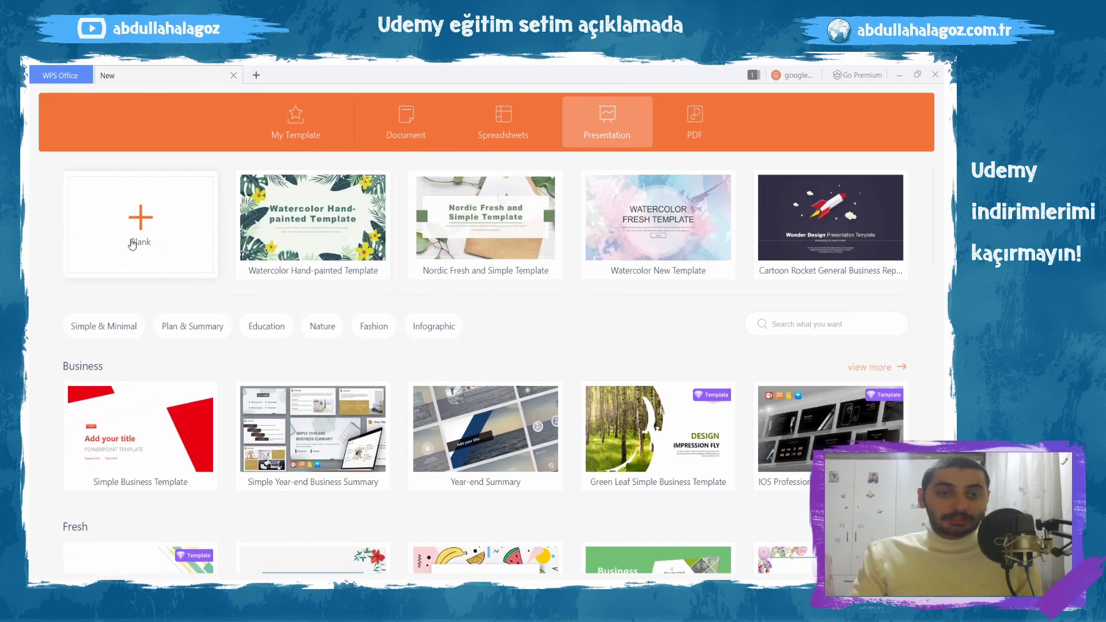
pyautogui.moveTo(485, 223)
pyautogui.click(482, 246)
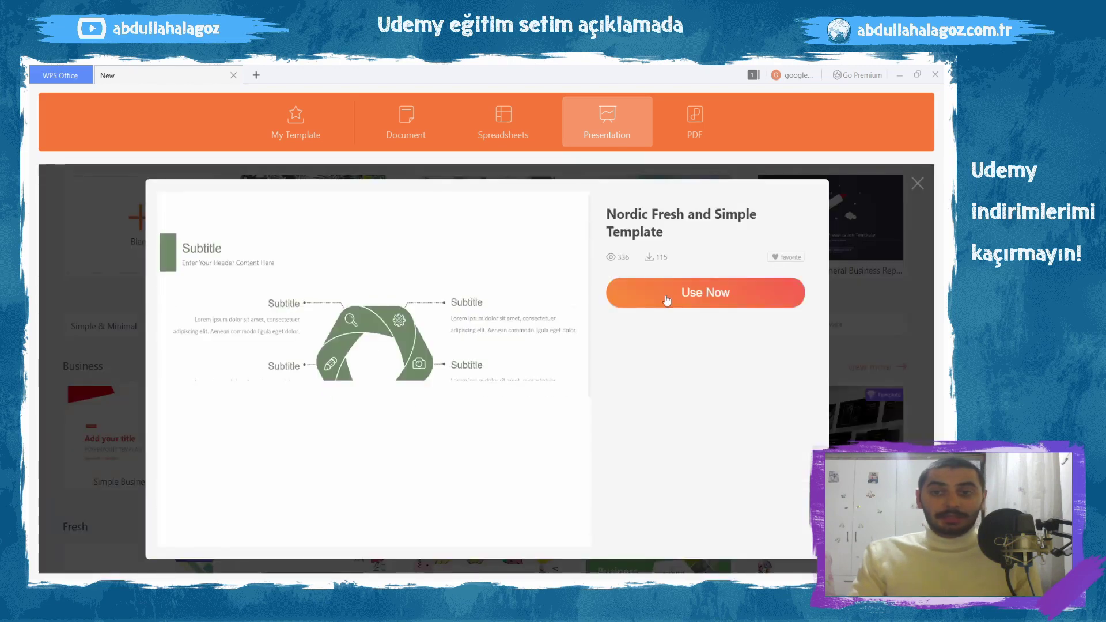
pyautogui.click(670, 299)
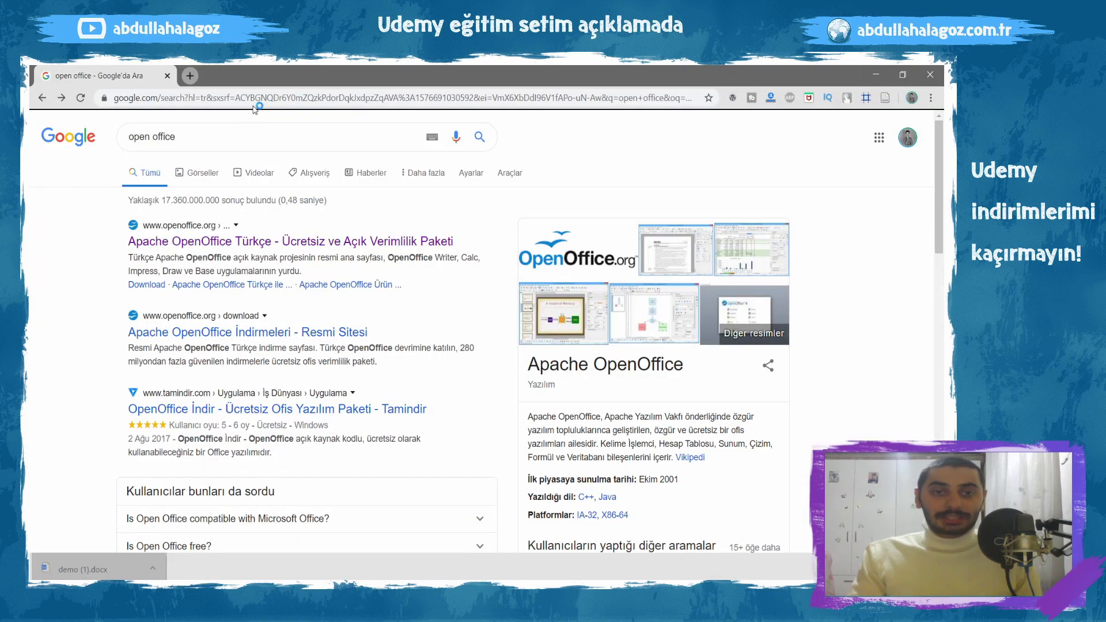
pyautogui.click(257, 97)
# Search Google for 'yök' and open the YÖK Ana Sayfa result.
pyautogui.write('yök')
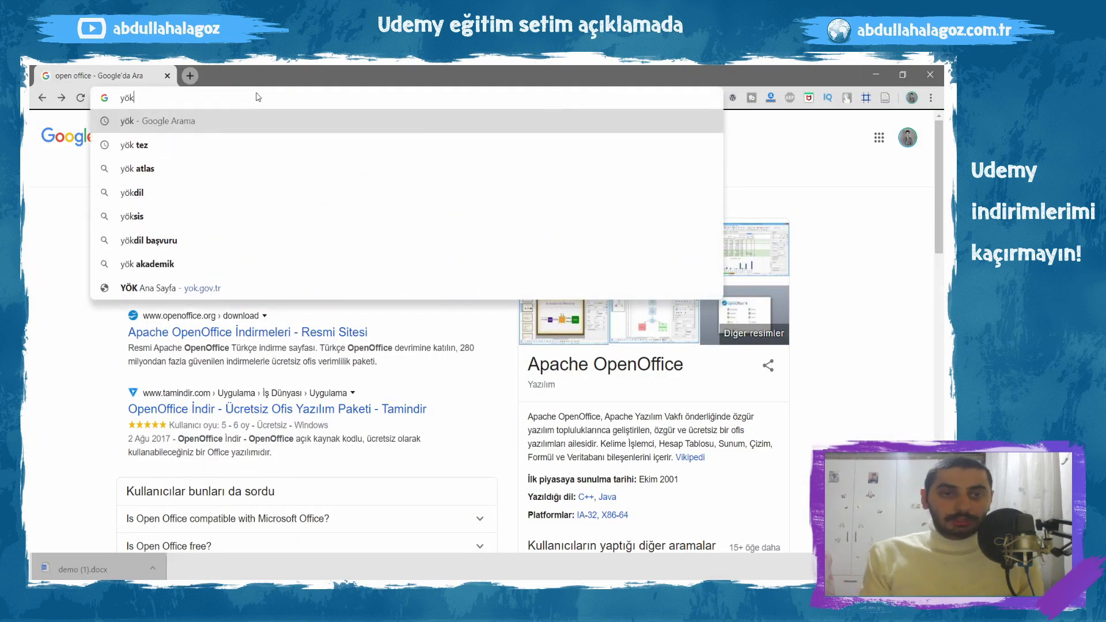
pyautogui.press('Return')
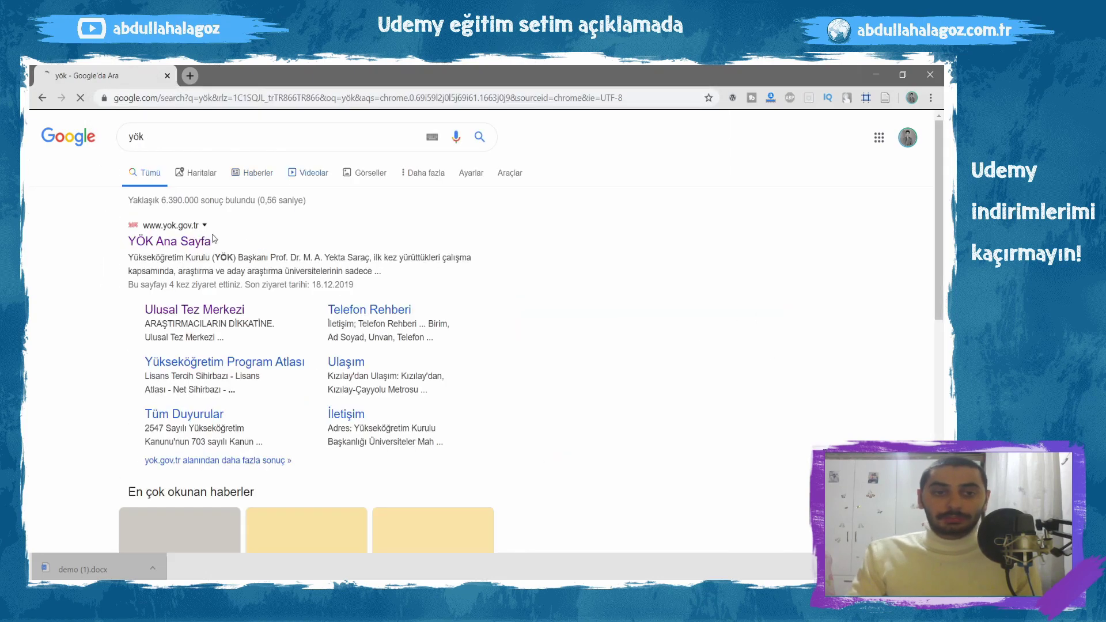
pyautogui.click(185, 249)
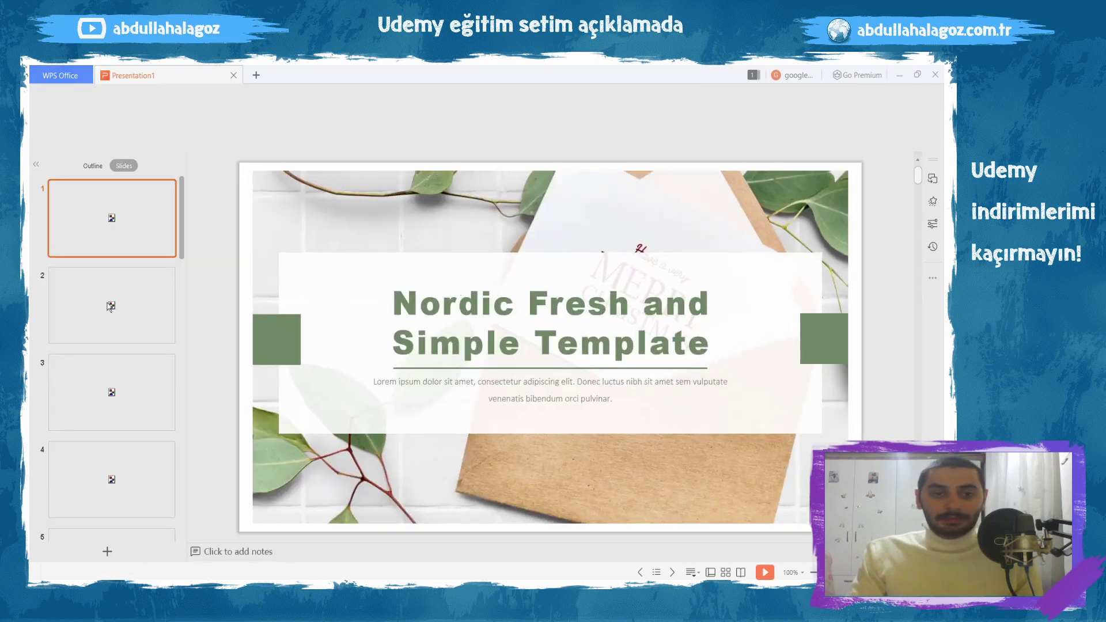
# Browse the slide thumbnails past slide 4 to slide 7 with the succulent picture.
pyautogui.scroll(-1, 405, 375)
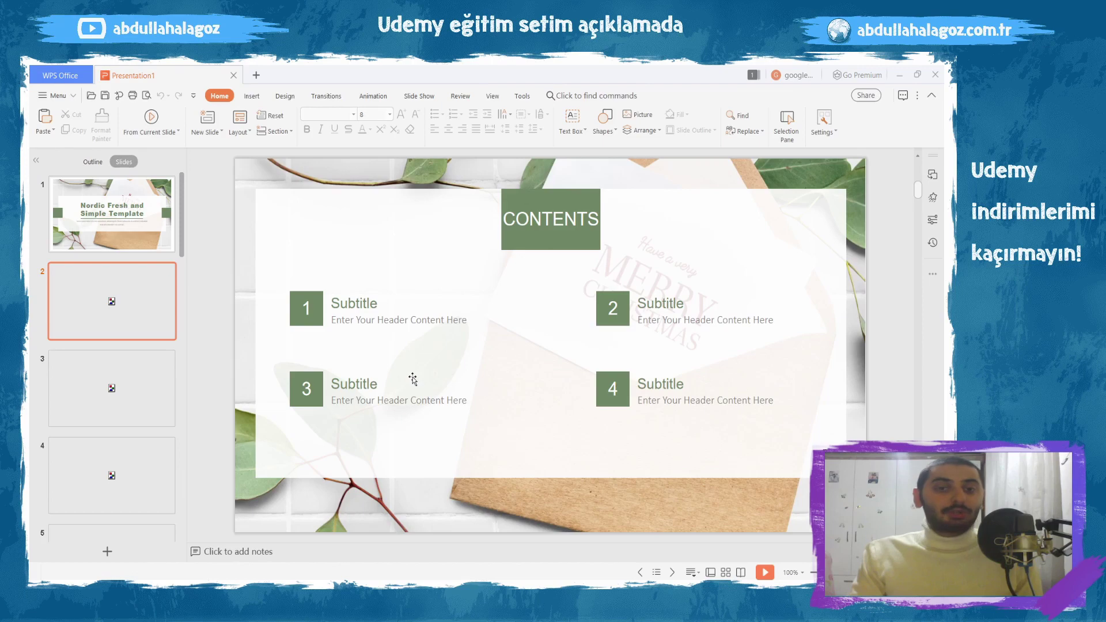
pyautogui.scroll(-1, 139, 392)
pyautogui.click(138, 392)
pyautogui.scroll(-3, 139, 402)
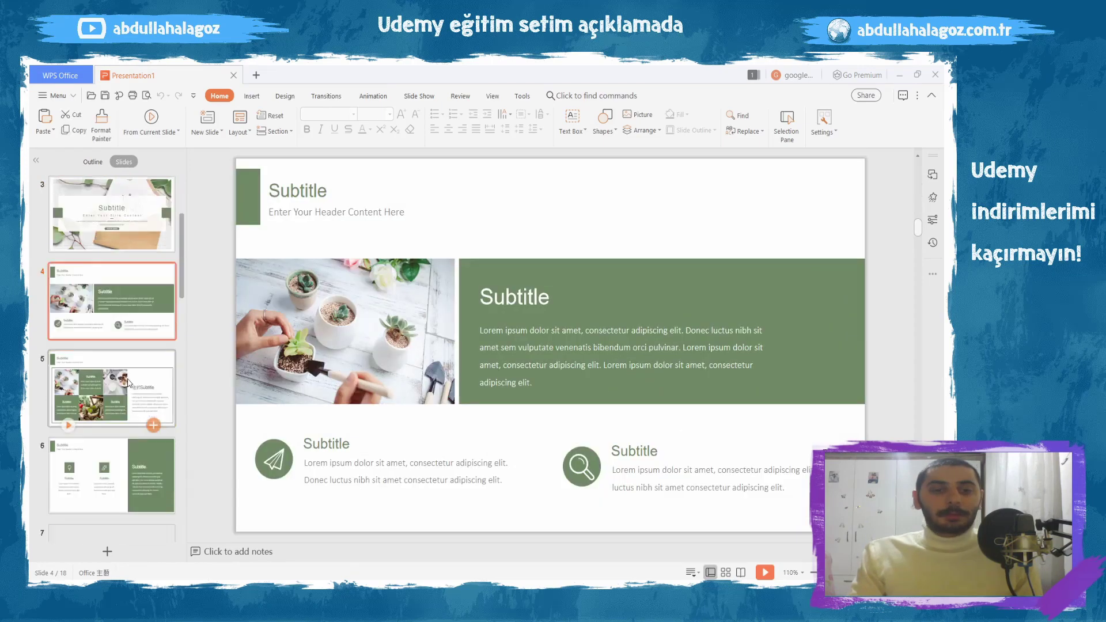
pyautogui.click(139, 402)
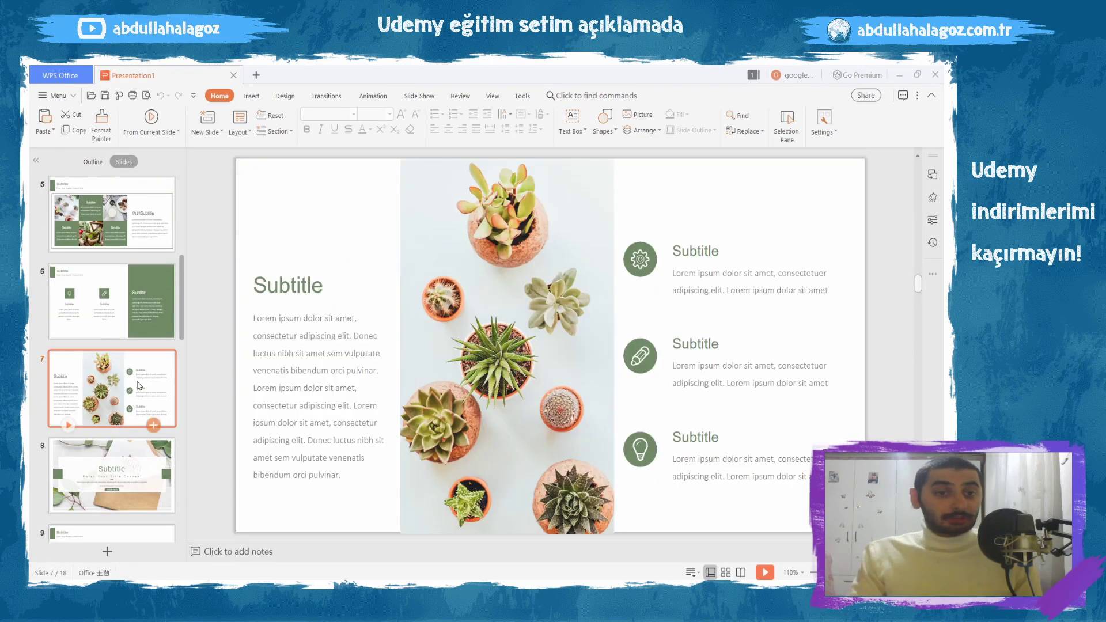
pyautogui.scroll(2, 138, 398)
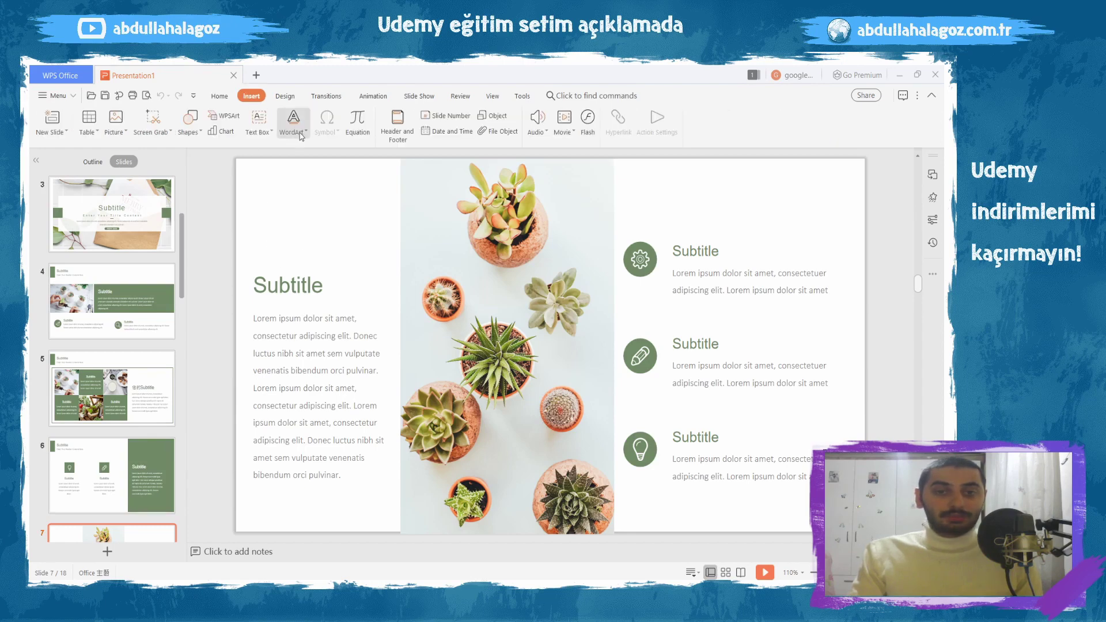
# Add a blue outlined WordArt reading 'Deneme' to slide 7, then scroll back up the thumbnails.
pyautogui.click(299, 135)
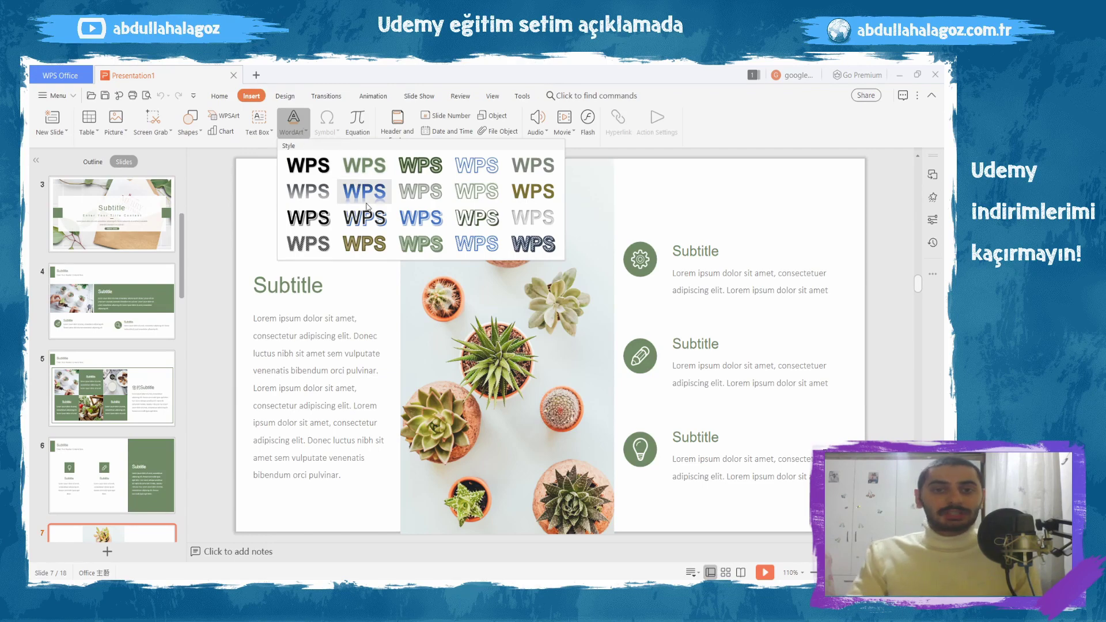
pyautogui.click(365, 192)
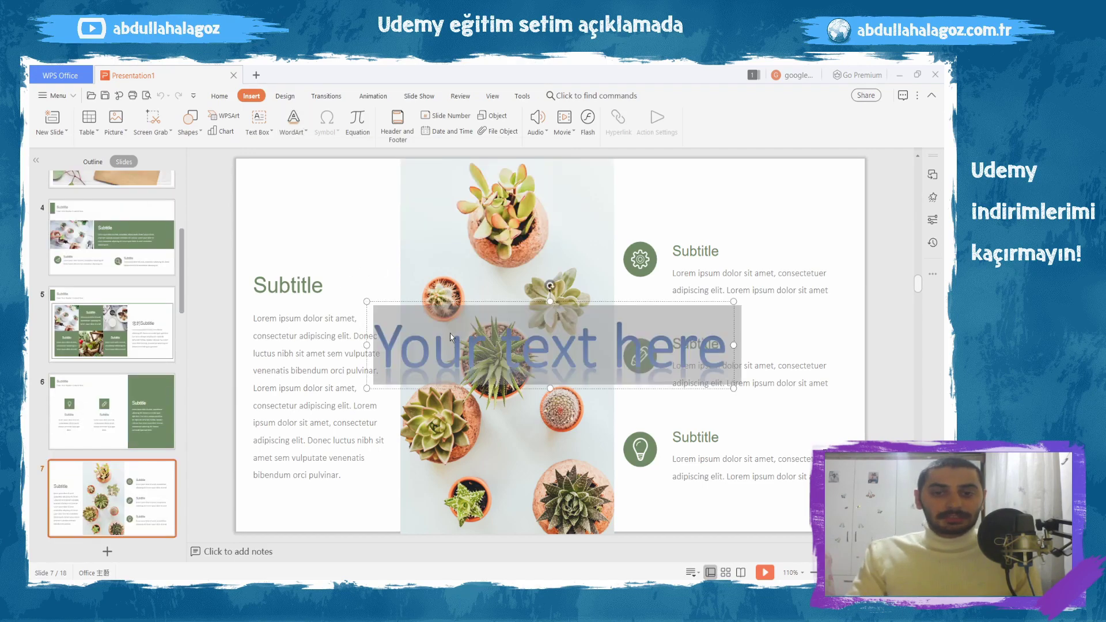
pyautogui.write('Deneme')
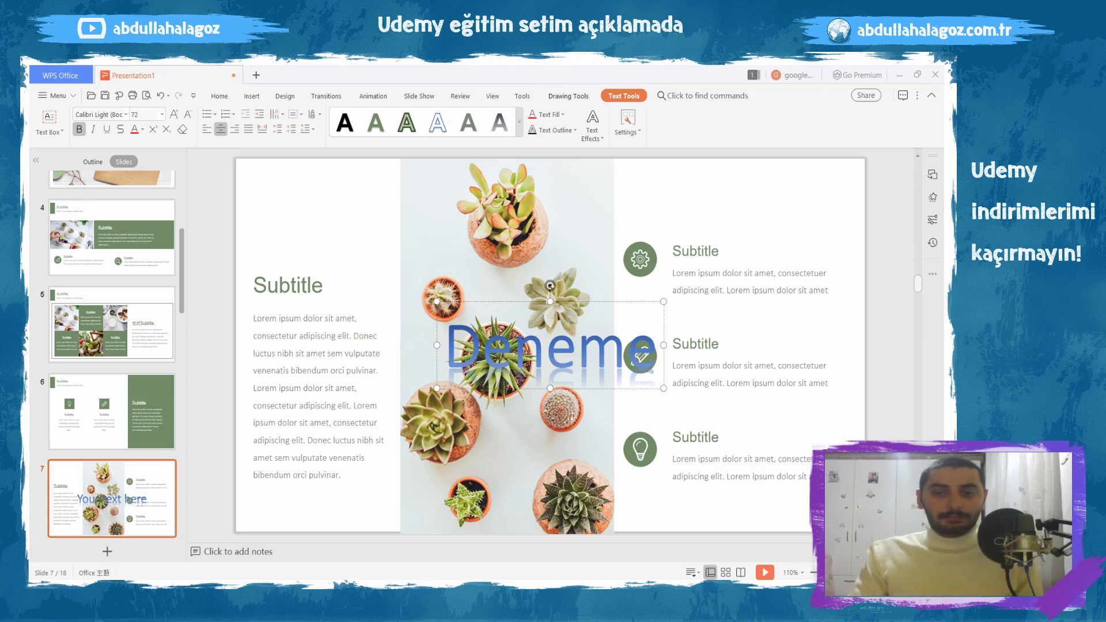
pyautogui.click(530, 406)
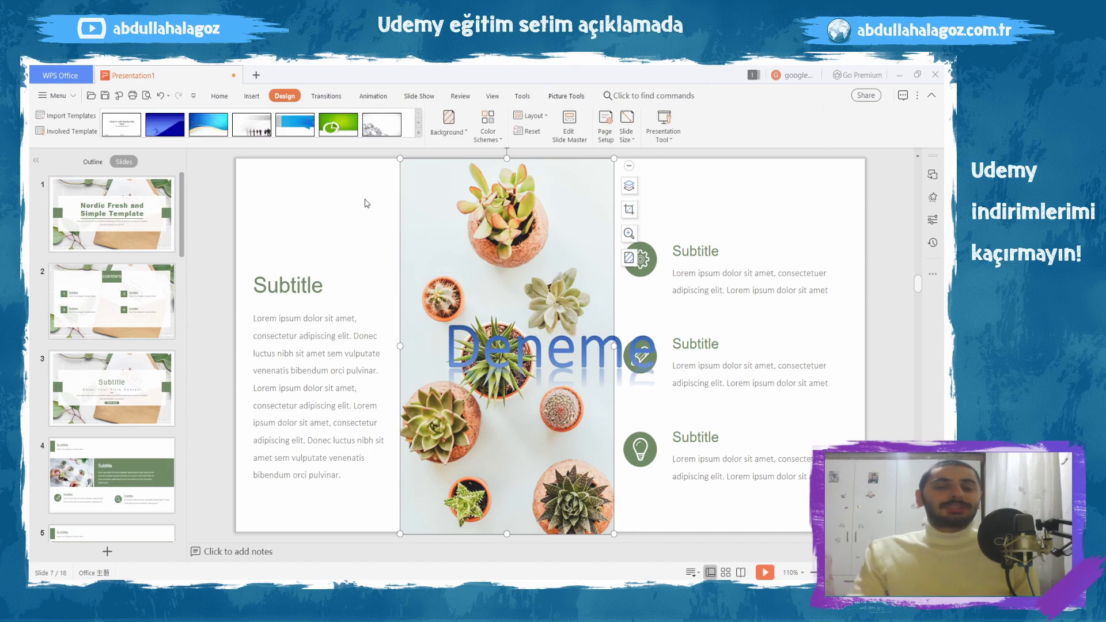
pyautogui.scroll(2, 348, 265)
pyautogui.scroll(2, 369, 309)
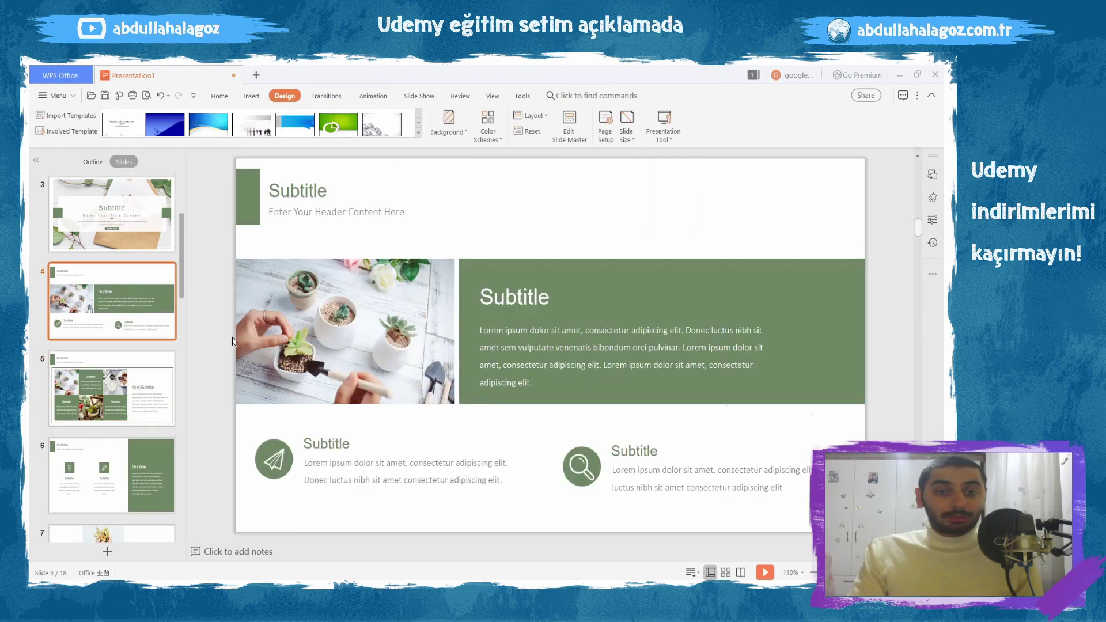
pyautogui.scroll(2, 333, 380)
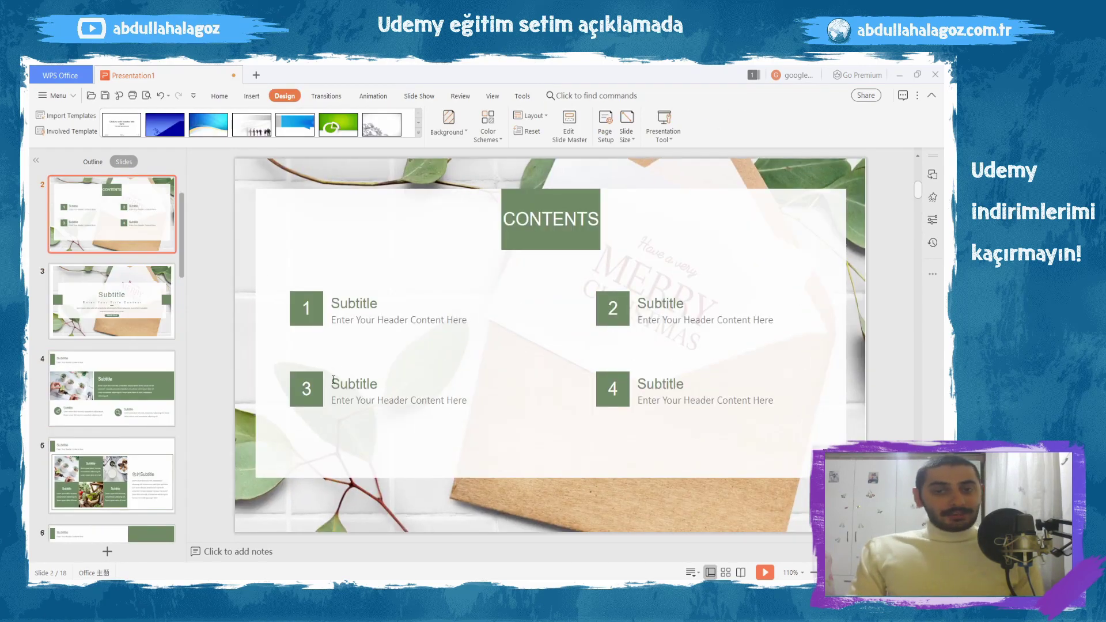